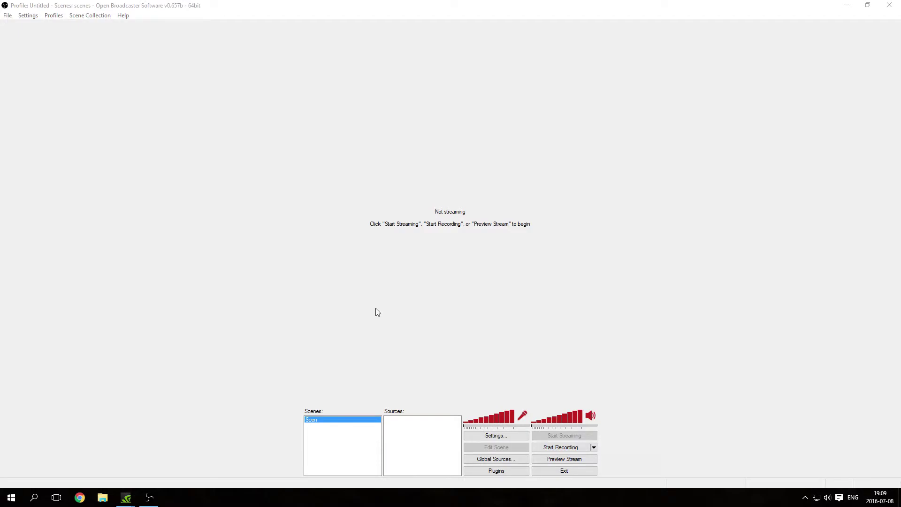
In Broadcast Settings, choose Live Stream mode, the Twitch service, and the EU: Stockholm, SE server
{"action": "left_click", "coordinate": [489, 436]}
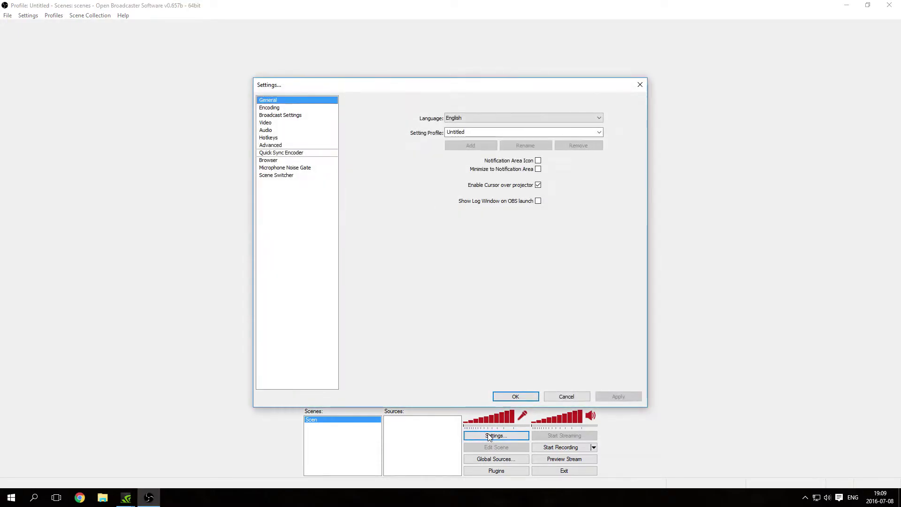
{"action": "left_click", "coordinate": [278, 115]}
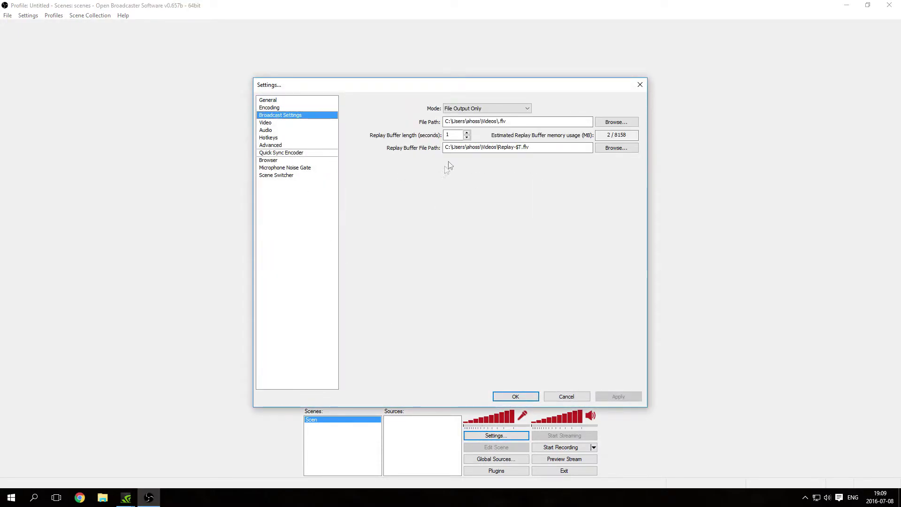
{"action": "left_click", "coordinate": [449, 111]}
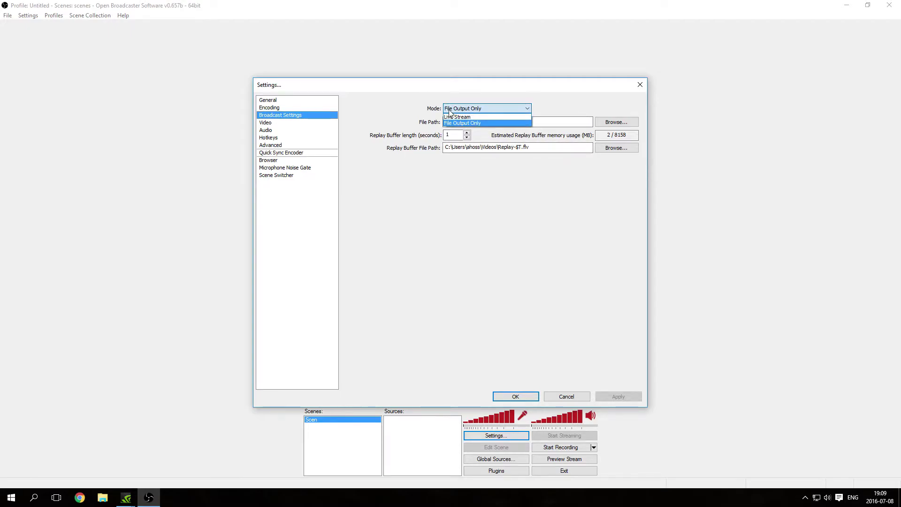
{"action": "left_click", "coordinate": [468, 118]}
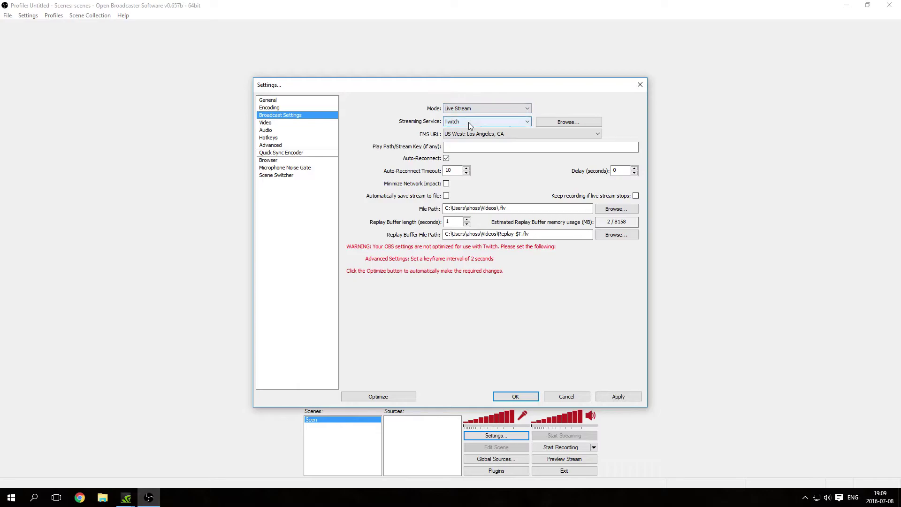
{"action": "left_click", "coordinate": [469, 122]}
{"action": "left_click", "coordinate": [470, 130]}
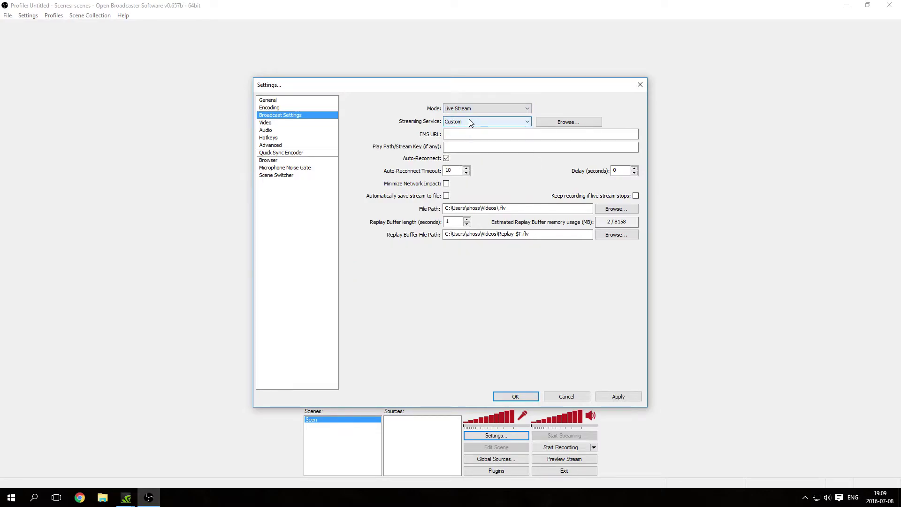
{"action": "left_click", "coordinate": [470, 122]}
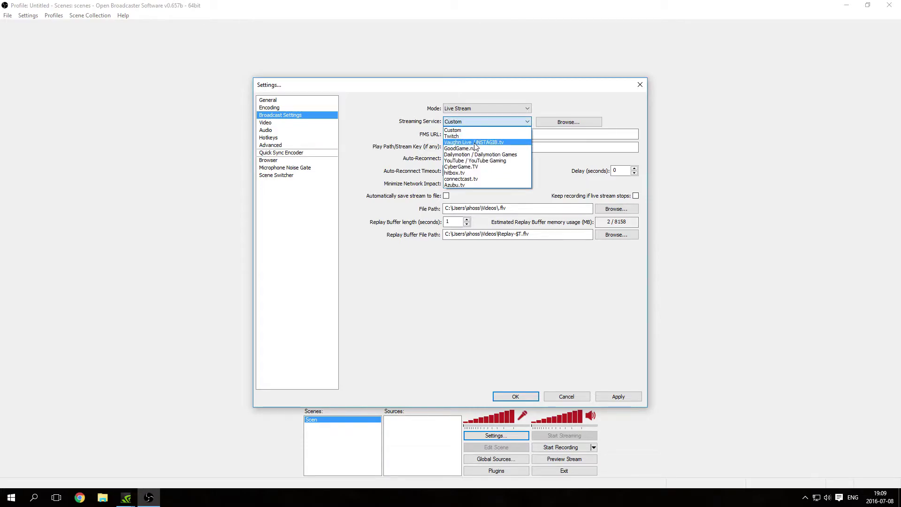
{"action": "left_click", "coordinate": [474, 137]}
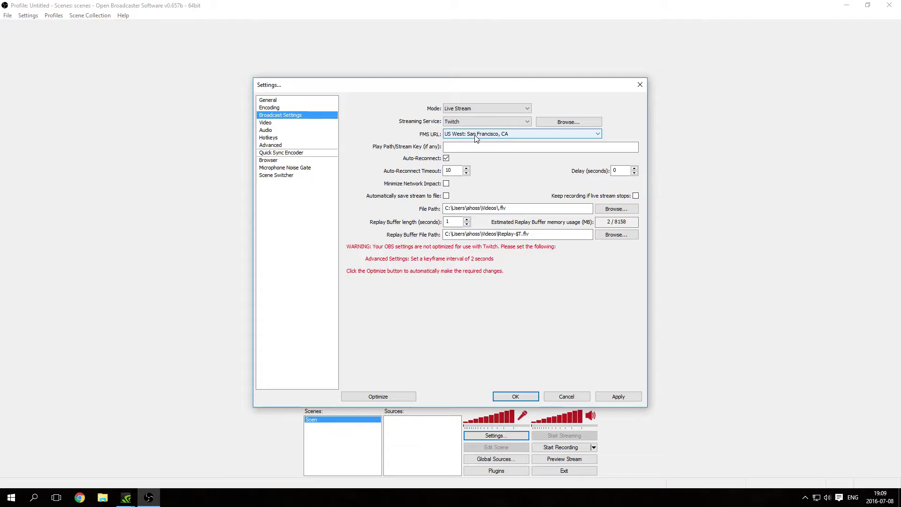
{"action": "left_click", "coordinate": [476, 135]}
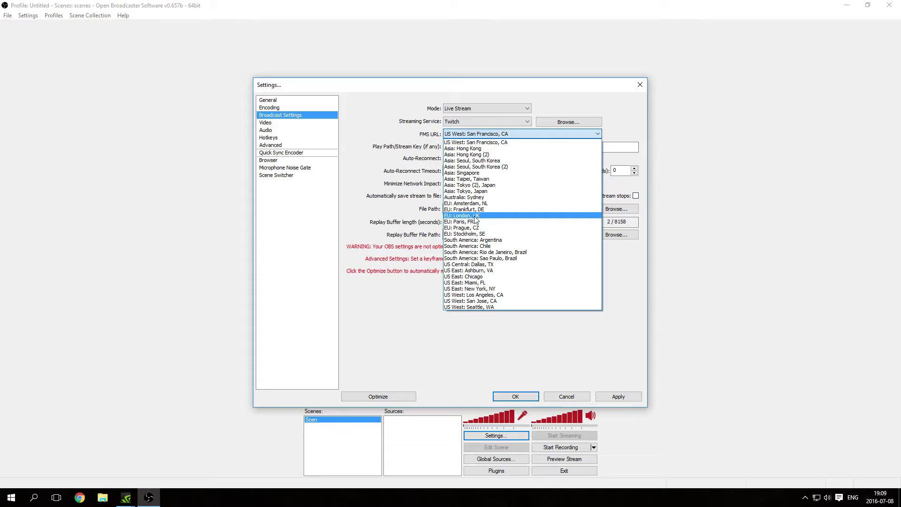
{"action": "left_click", "coordinate": [483, 235]}
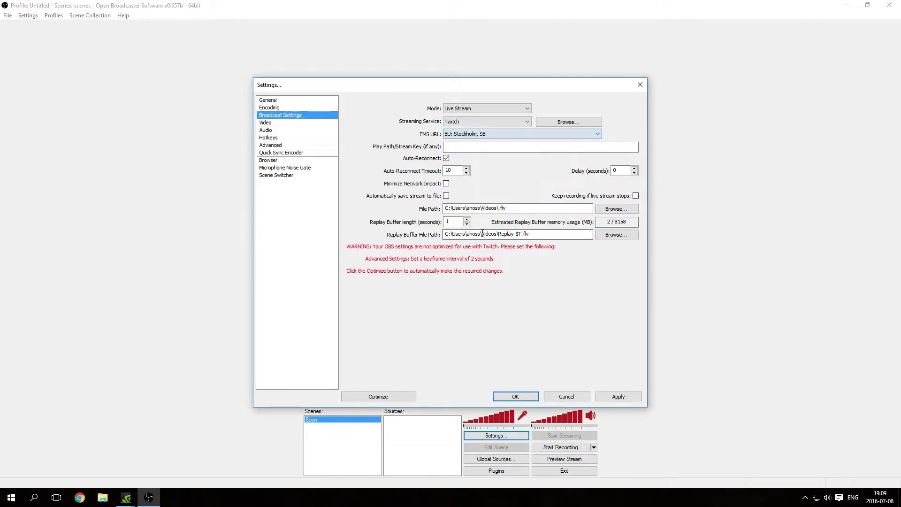
{"action": "left_click", "coordinate": [469, 148]}
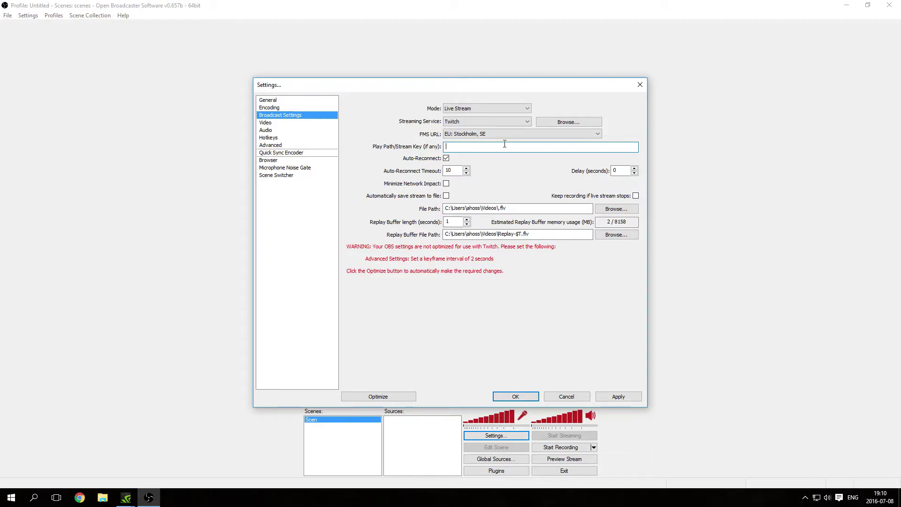
{"action": "type", "text": "••••••••••••••"}
{"action": "key", "text": "BackSpace"}
{"action": "key", "text": "BackSpace"}
{"action": "key", "text": "BackSpace"}
{"action": "key", "text": "BackSpace"}
{"action": "key", "text": "BackSpace"}
{"action": "key", "text": "BackSpace"}
{"action": "key", "text": "BackSpace"}
{"action": "key", "text": "BackSpace"}
{"action": "key", "text": "BackSpace"}
{"action": "key", "text": "BackSpace"}
{"action": "key", "text": "BackSpace"}
{"action": "key", "text": "BackSpace"}
{"action": "key", "text": "BackSpace"}
{"action": "key", "text": "BackSpace"}
Switch to the browser on twitch.tv and scroll to view the site language options
{"action": "key", "text": "alt+Tab"}
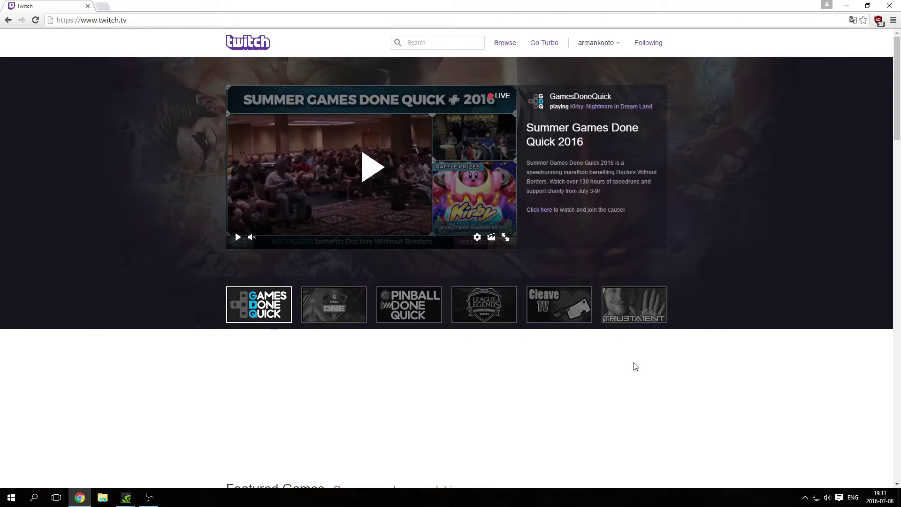
{"action": "scroll", "coordinate": [635, 366], "scroll_direction": "down", "scroll_amount": 20}
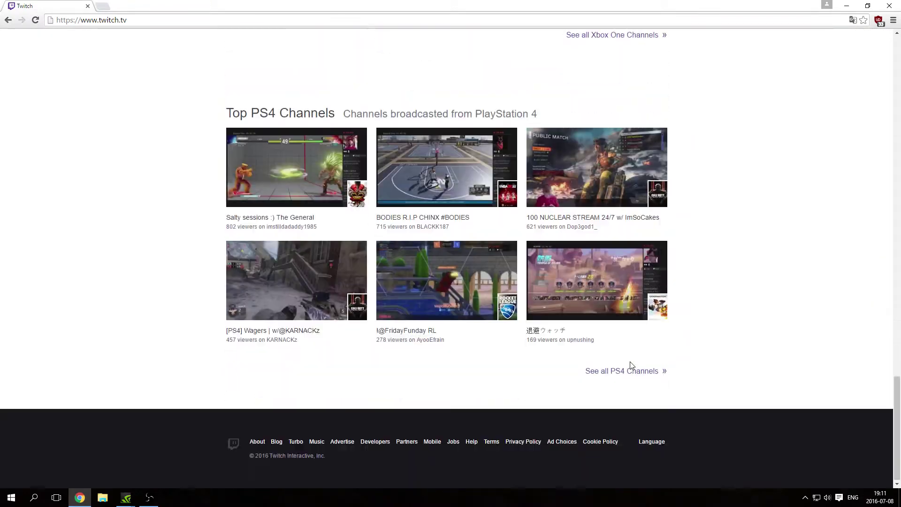
{"action": "left_click", "coordinate": [652, 442]}
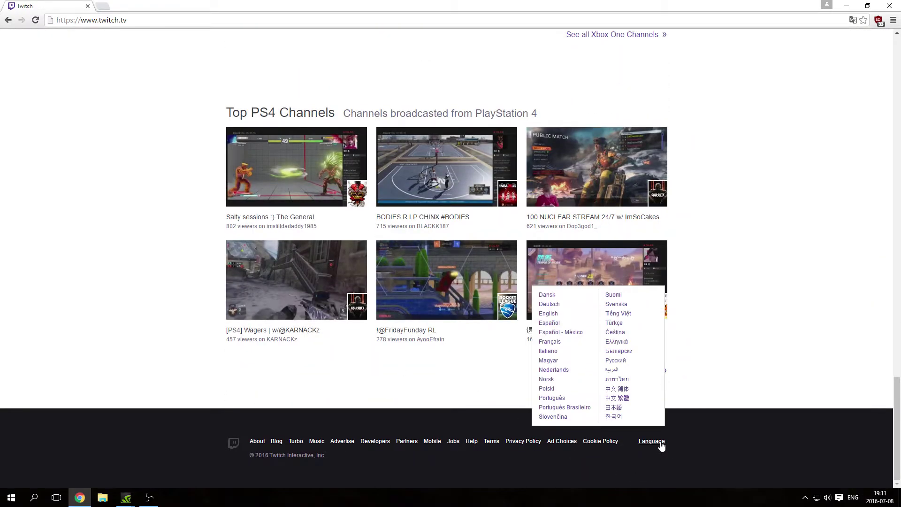
{"action": "scroll", "coordinate": [563, 368], "scroll_direction": "up", "scroll_amount": 20}
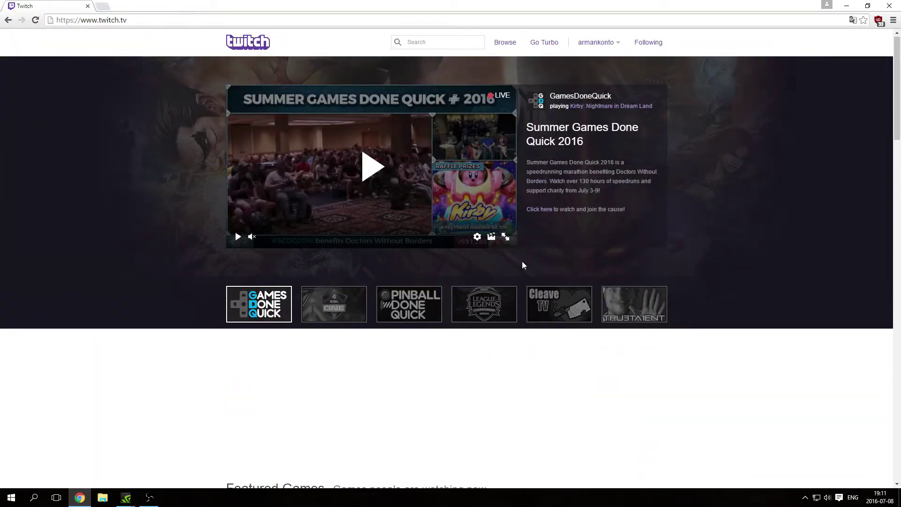
Open the channel Dashboard from the Twitch account menu
{"action": "mouse_move", "coordinate": [595, 51]}
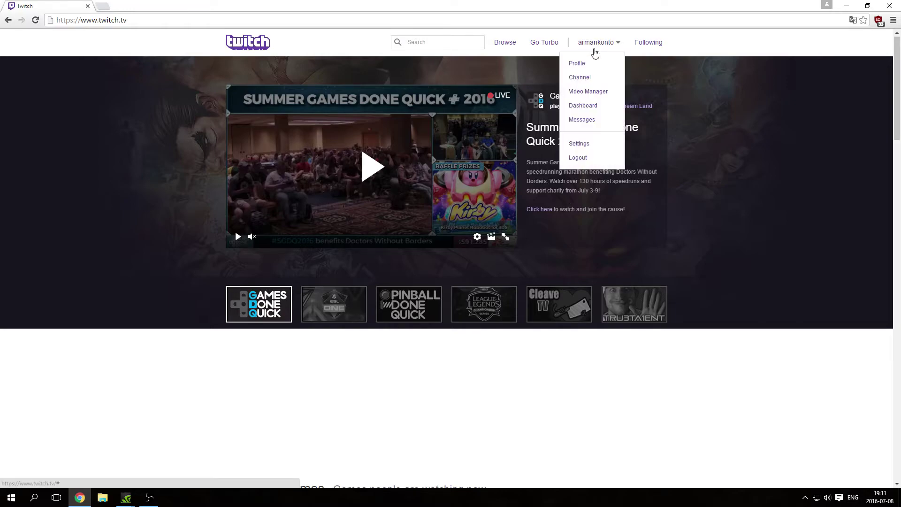
{"action": "left_click", "coordinate": [586, 111]}
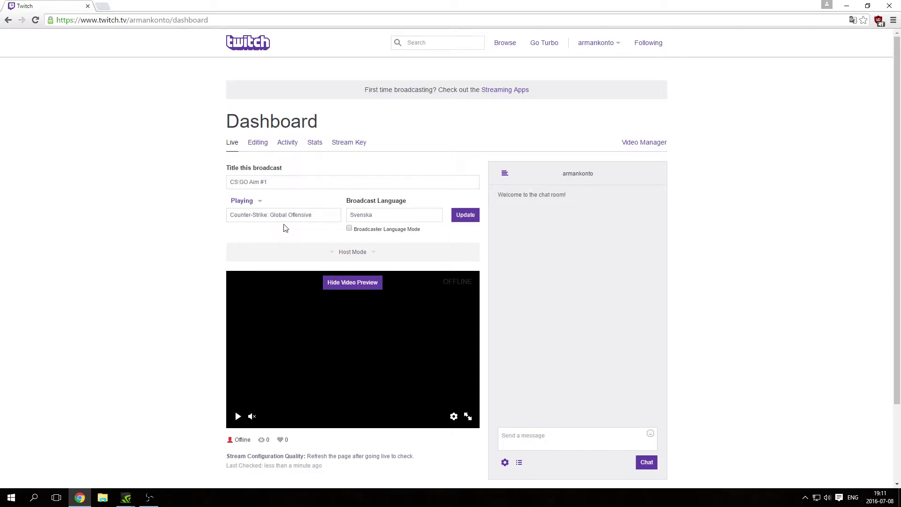
{"action": "left_click", "coordinate": [400, 210]}
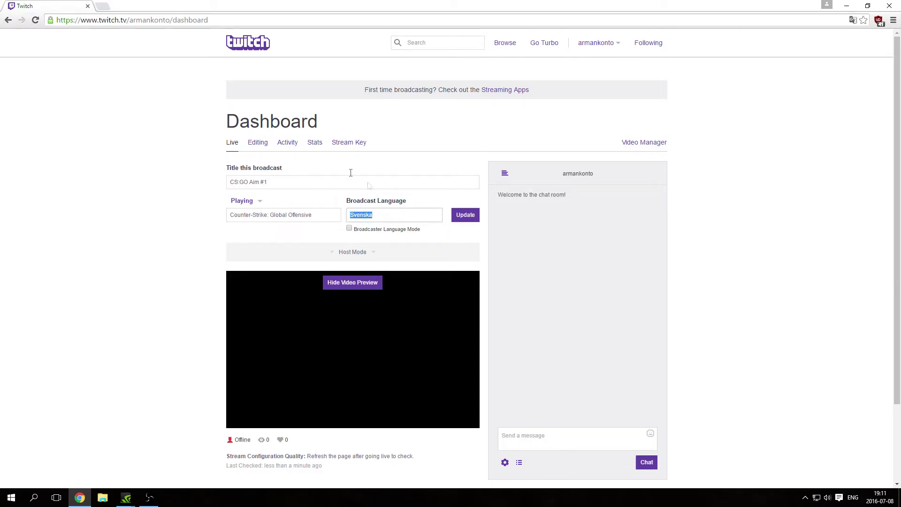
Reveal the stream key on the Stream Key tab, select it, and close the window
{"action": "left_click", "coordinate": [336, 145]}
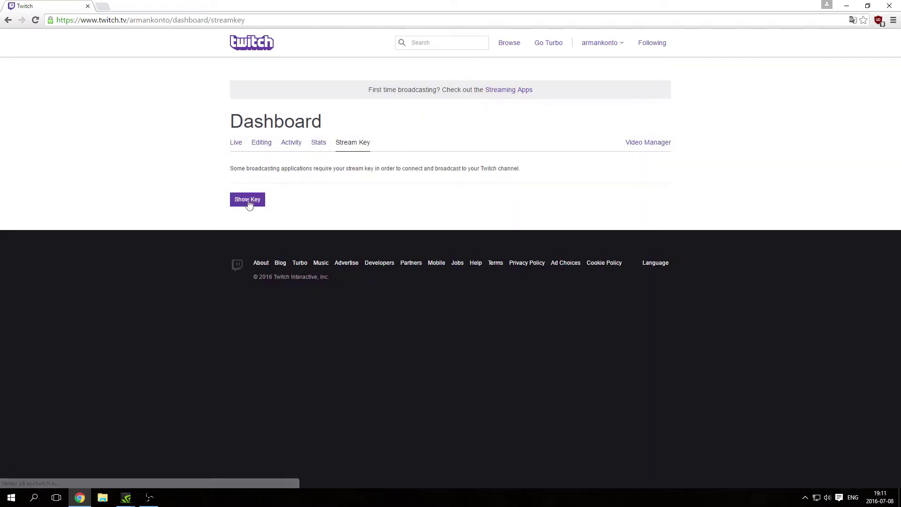
{"action": "left_click", "coordinate": [248, 202]}
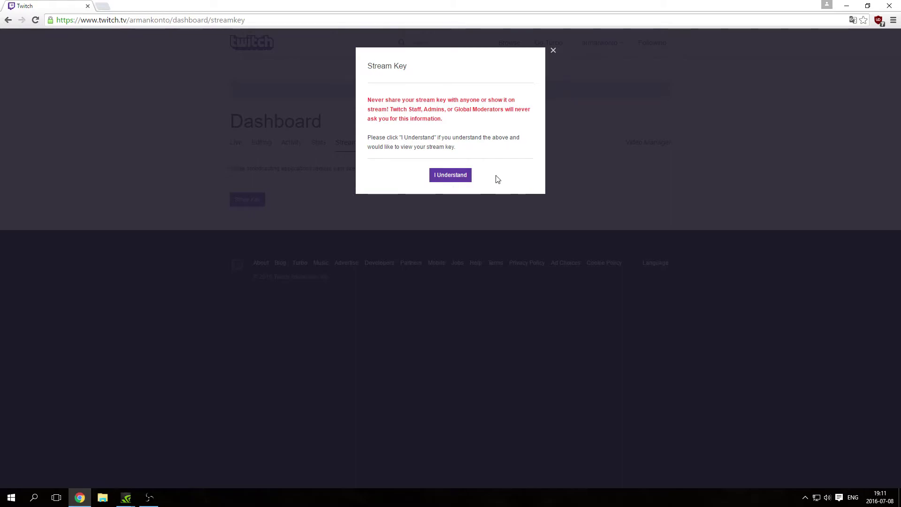
{"action": "left_click", "coordinate": [458, 176]}
{"action": "left_click_drag", "start_coordinate": [523, 182], "coordinate": [372, 182]}
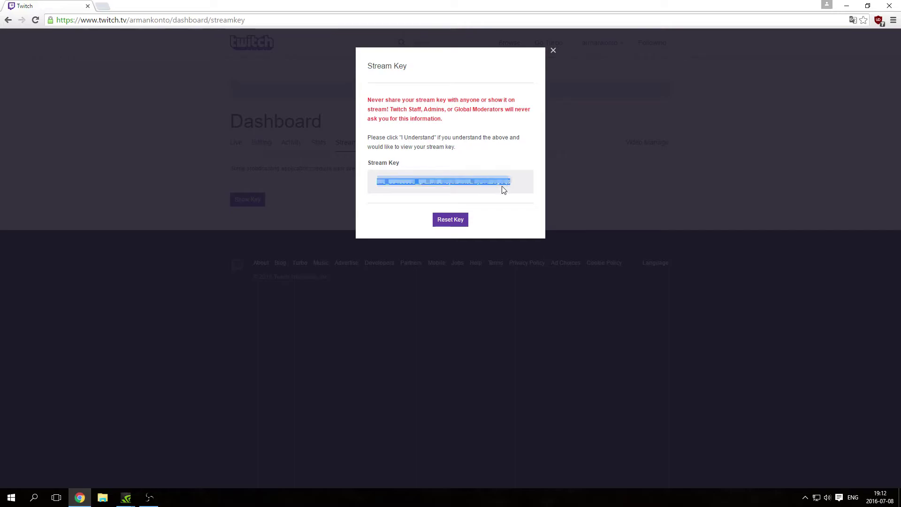
{"action": "left_click", "coordinate": [449, 222]}
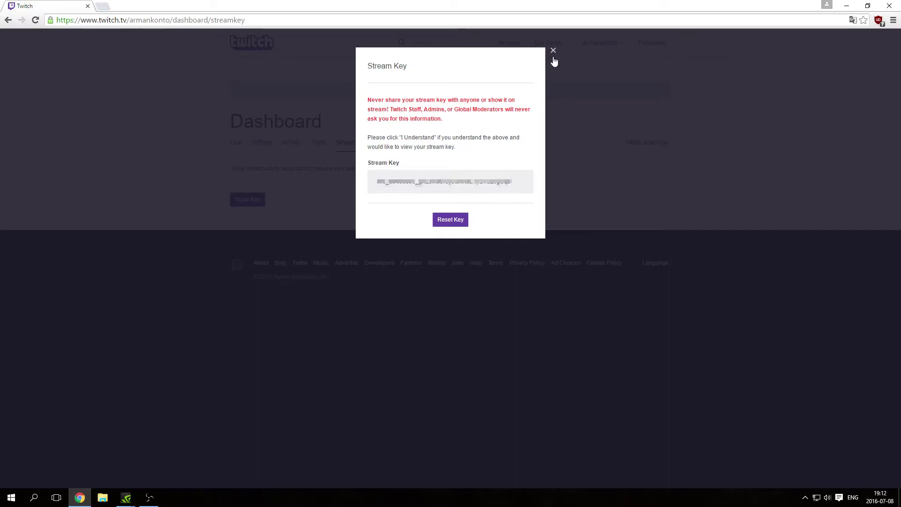
{"action": "left_click", "coordinate": [553, 50]}
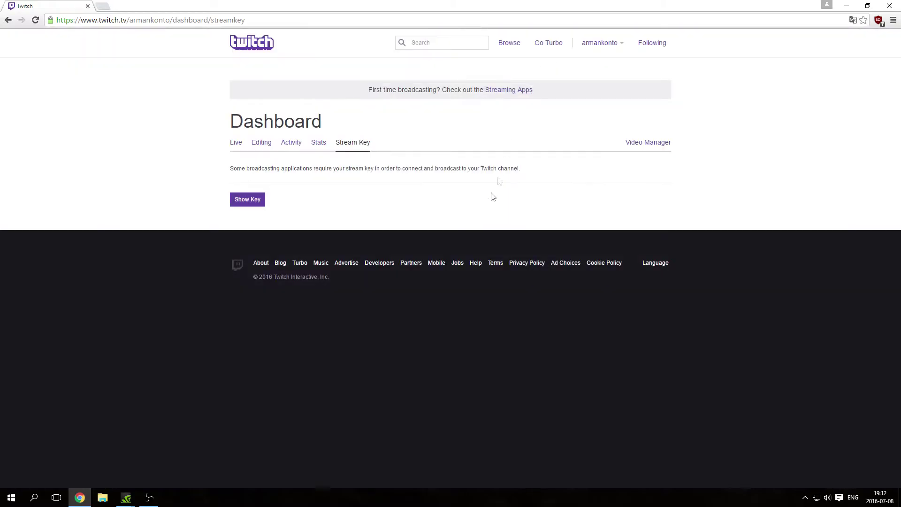
Paste the Twitch stream key into OBS's Play Path/Stream Key field and save with Apply and OK
{"action": "left_click", "coordinate": [148, 497]}
{"action": "key", "text": "ctrl+v"}
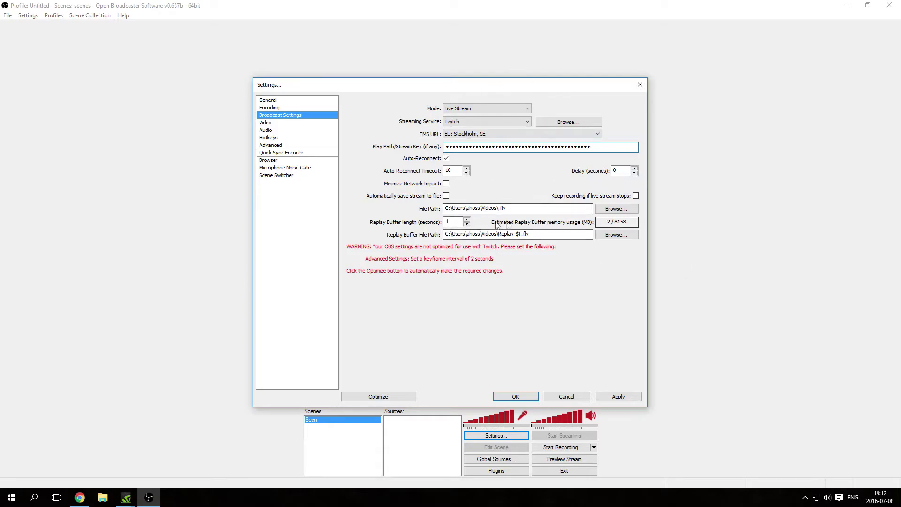
{"action": "left_click", "coordinate": [618, 396]}
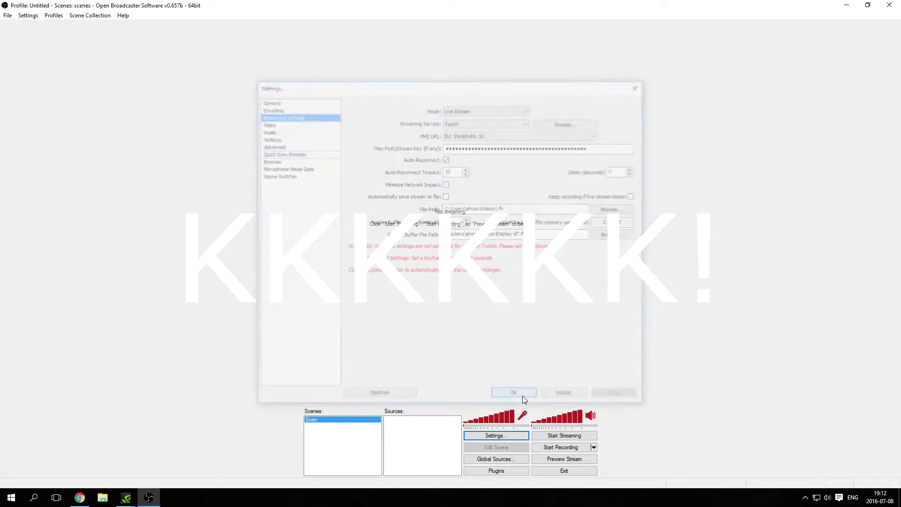
{"action": "left_click", "coordinate": [522, 397]}
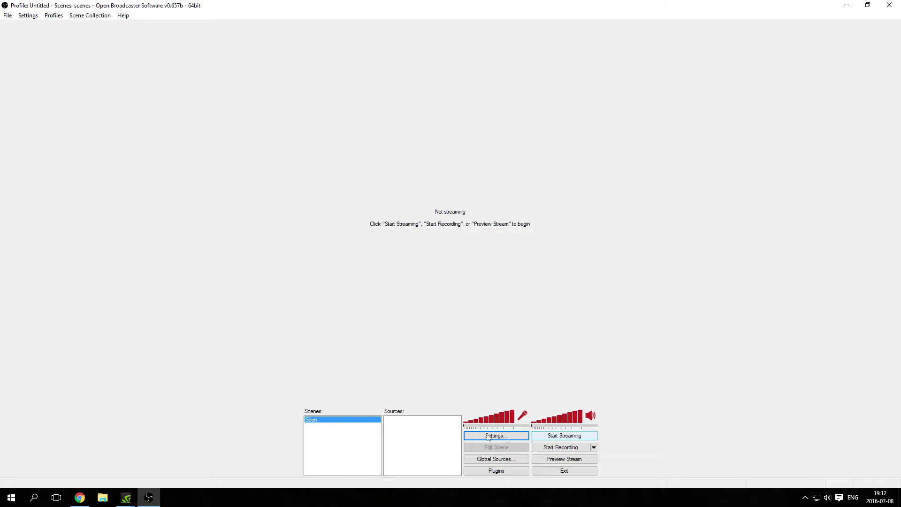
{"action": "right_click", "coordinate": [415, 431]}
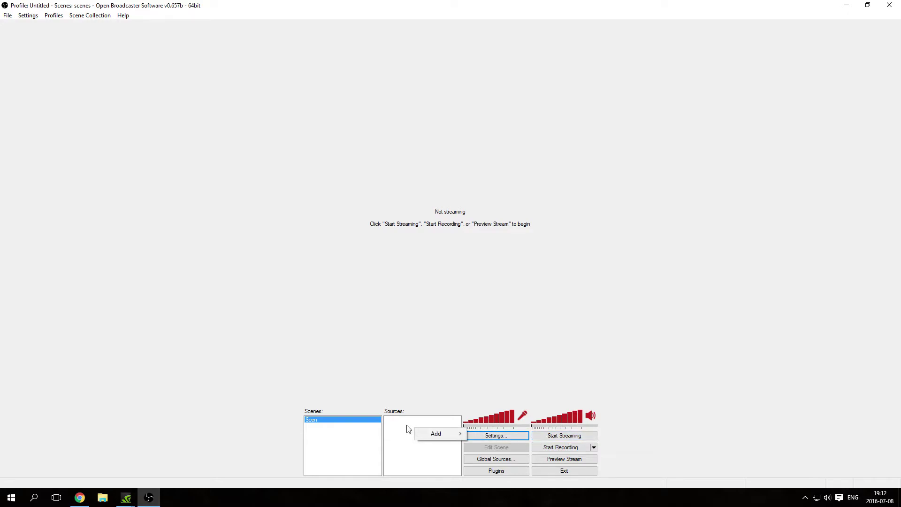
Go to the Twitch channel page and edit its broadcast options
{"action": "left_click", "coordinate": [81, 496]}
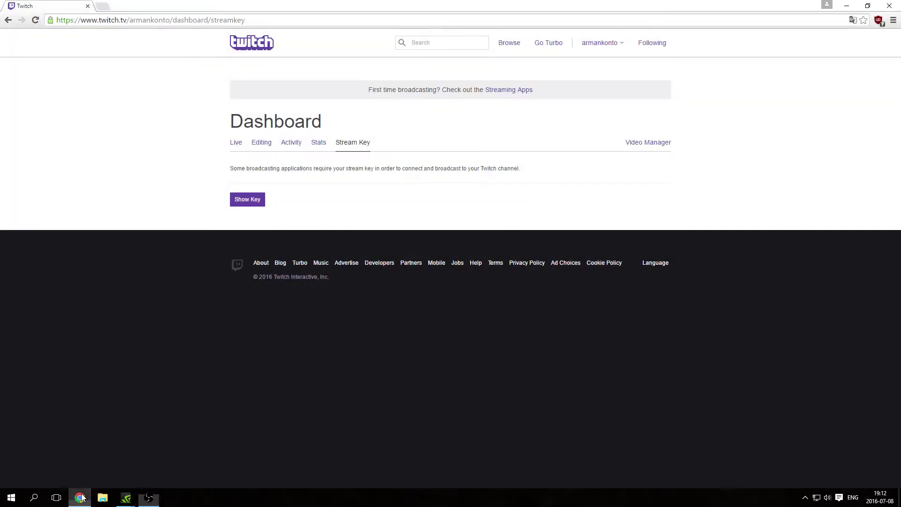
{"action": "left_click", "coordinate": [616, 47]}
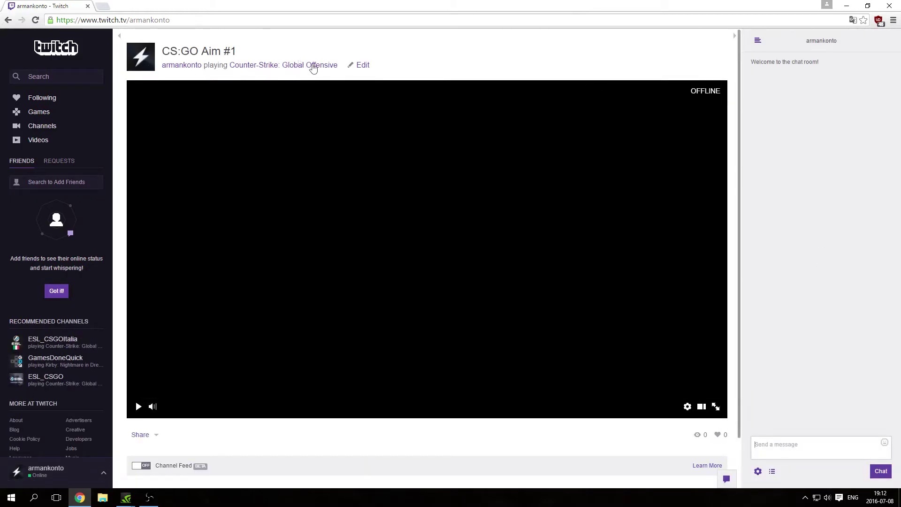
{"action": "left_click", "coordinate": [361, 64]}
Retitle the broadcast 'Test for video 123', clear the game field, and save
{"action": "triple_click", "coordinate": [441, 109]}
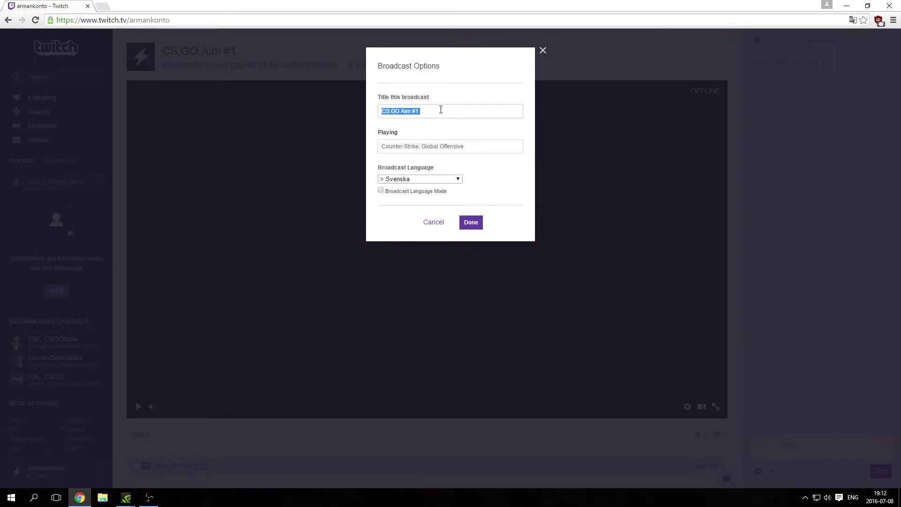
{"action": "type", "text": "Test for video 123"}
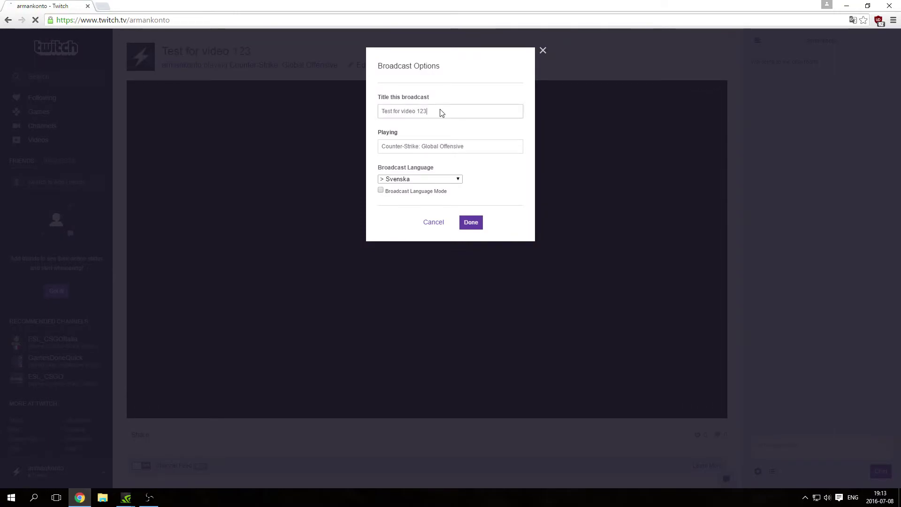
{"action": "left_click", "coordinate": [483, 145]}
{"action": "triple_click", "coordinate": [476, 151]}
{"action": "key", "text": "BackSpace"}
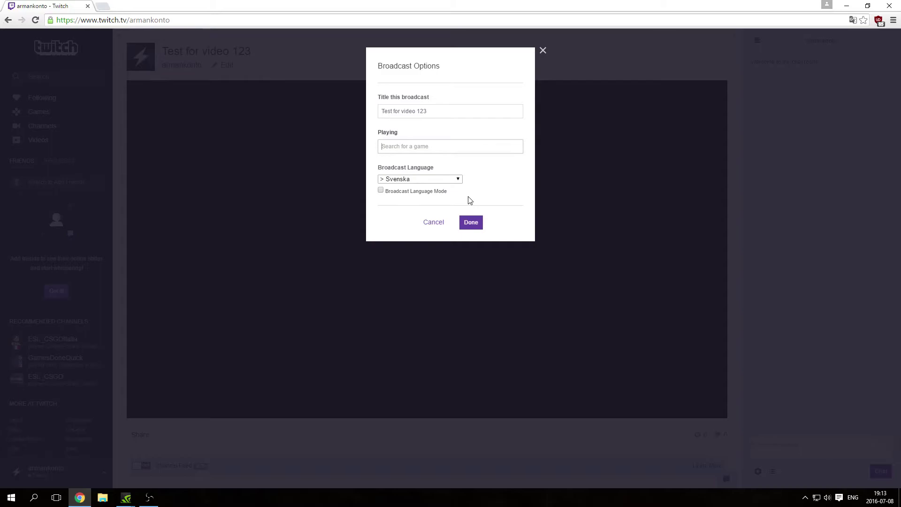
{"action": "left_click", "coordinate": [467, 226]}
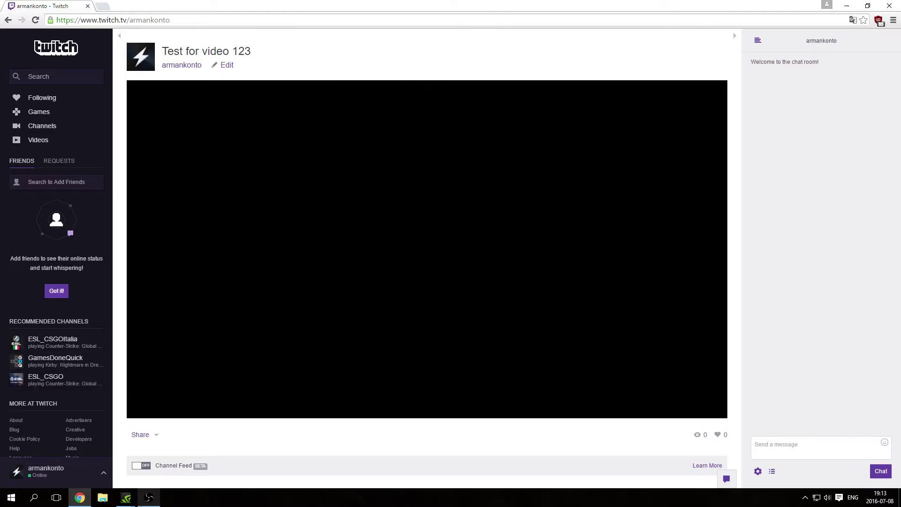
Dismiss OBS's two missing-sources warnings and briefly check the Twitch channel page
{"action": "left_click", "coordinate": [149, 498]}
{"action": "left_click", "coordinate": [539, 295]}
{"action": "left_click", "coordinate": [539, 283]}
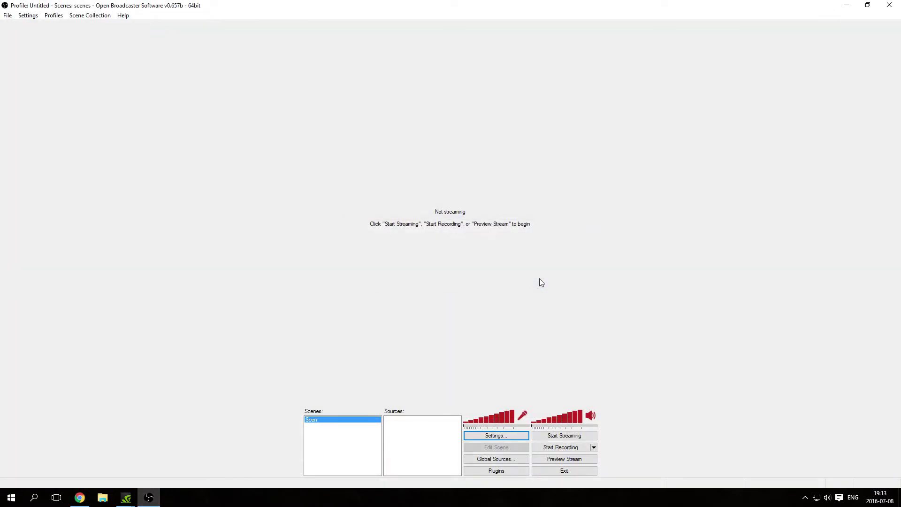
{"action": "left_click", "coordinate": [80, 498]}
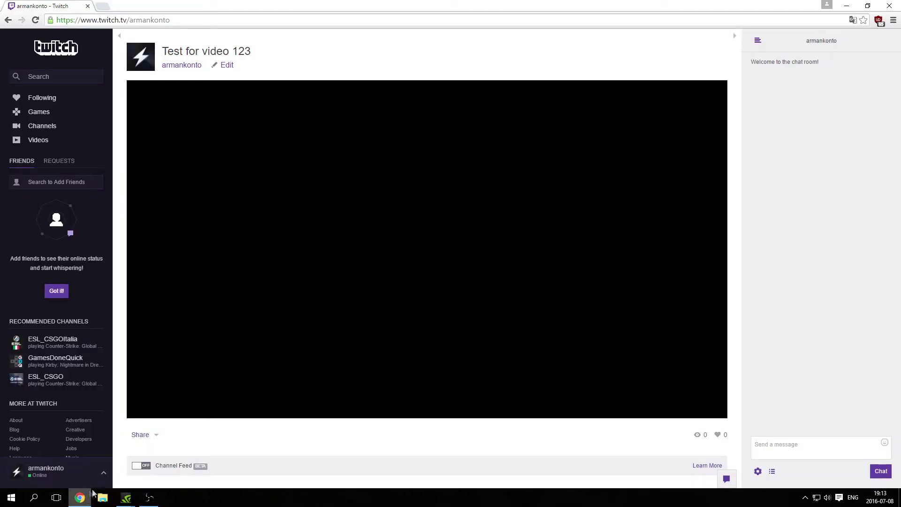
{"action": "left_click", "coordinate": [149, 498]}
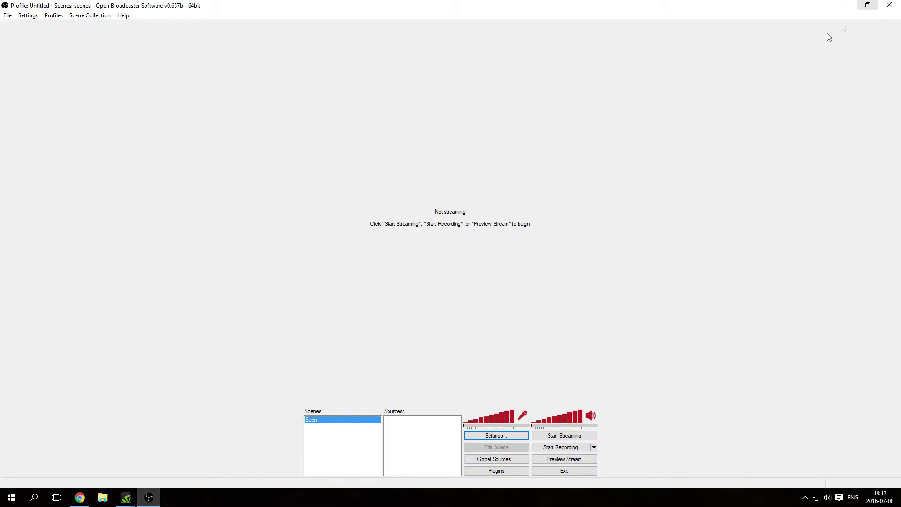
Add a Monitor Capture source with default name and settings, then start streaming
{"action": "right_click", "coordinate": [421, 426]}
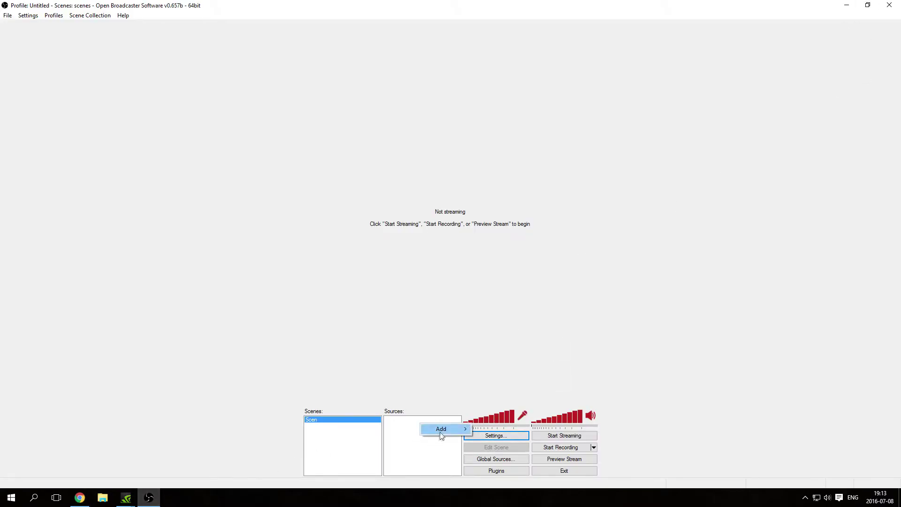
{"action": "mouse_move", "coordinate": [442, 431]}
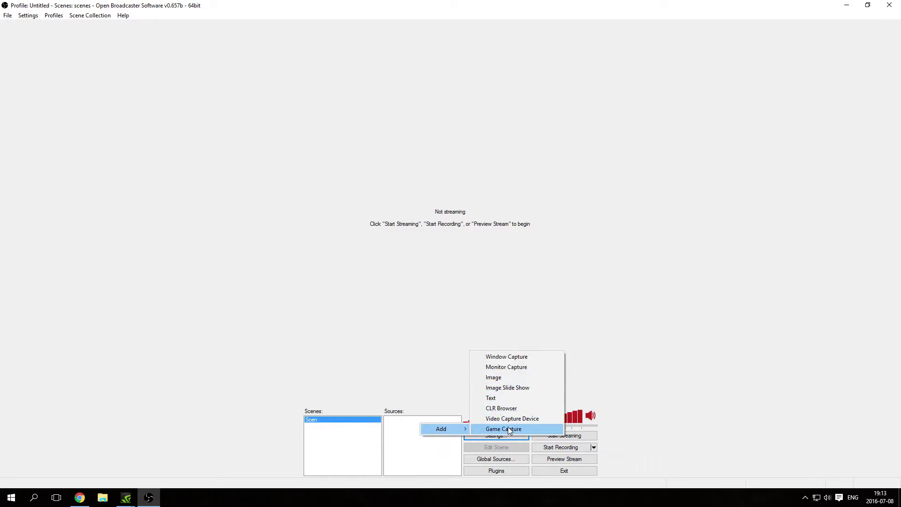
{"action": "left_click", "coordinate": [518, 367]}
{"action": "left_click", "coordinate": [481, 256]}
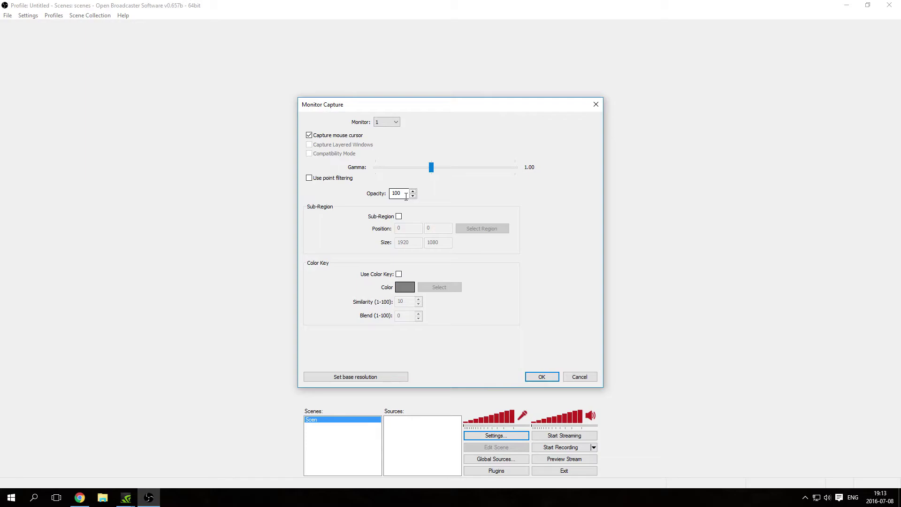
{"action": "left_click", "coordinate": [550, 376]}
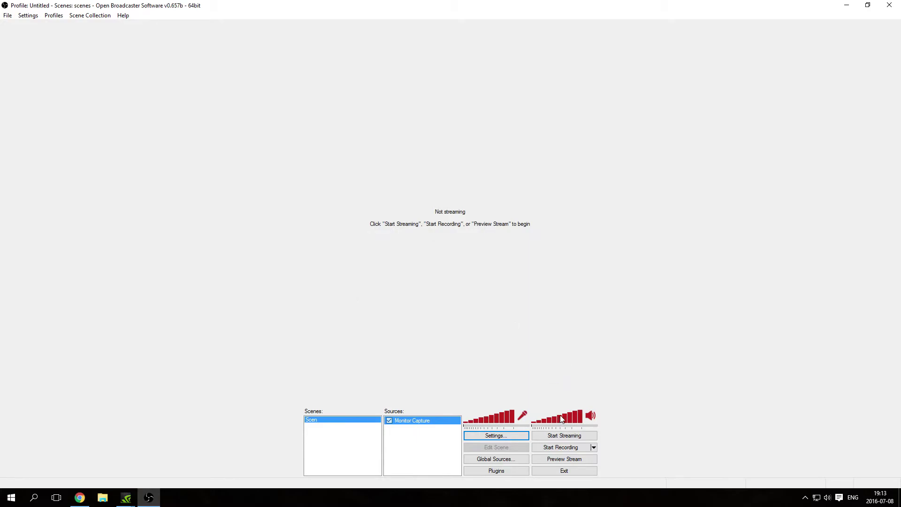
{"action": "left_click", "coordinate": [565, 437]}
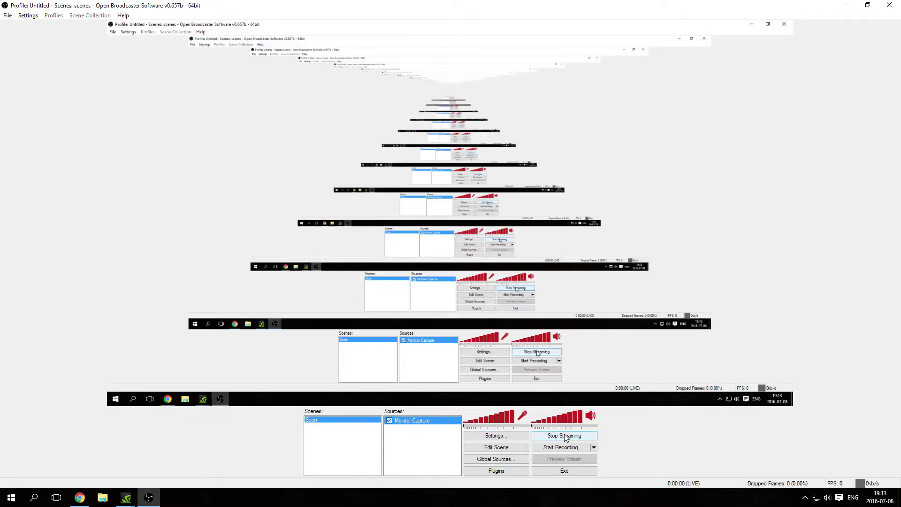
Switch to Chrome and reload the Twitch channel page to check the stream
{"action": "left_click", "coordinate": [80, 497]}
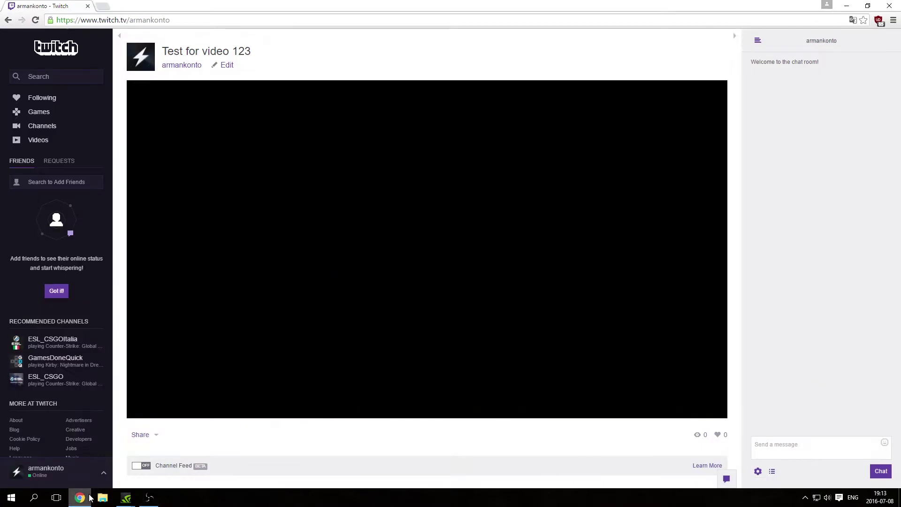
{"action": "left_click", "coordinate": [35, 20]}
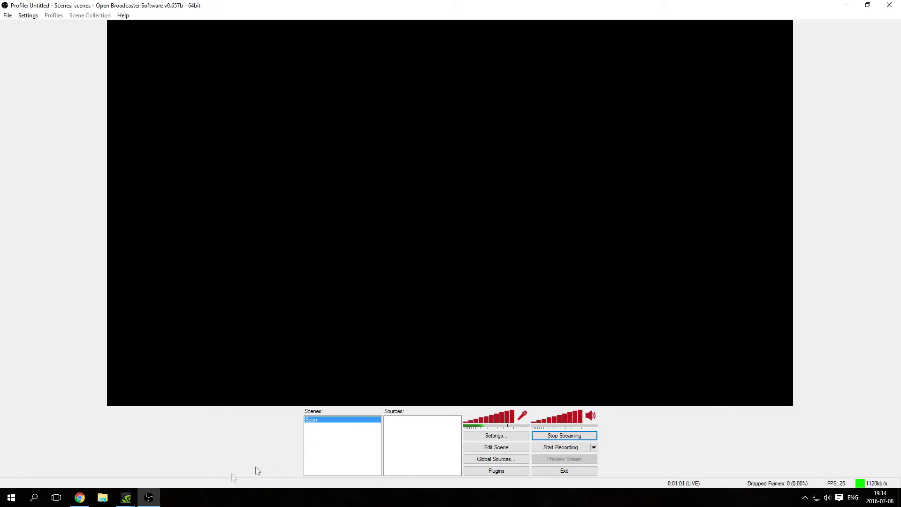
{"action": "left_click", "coordinate": [80, 498]}
{"action": "left_click", "coordinate": [418, 256]}
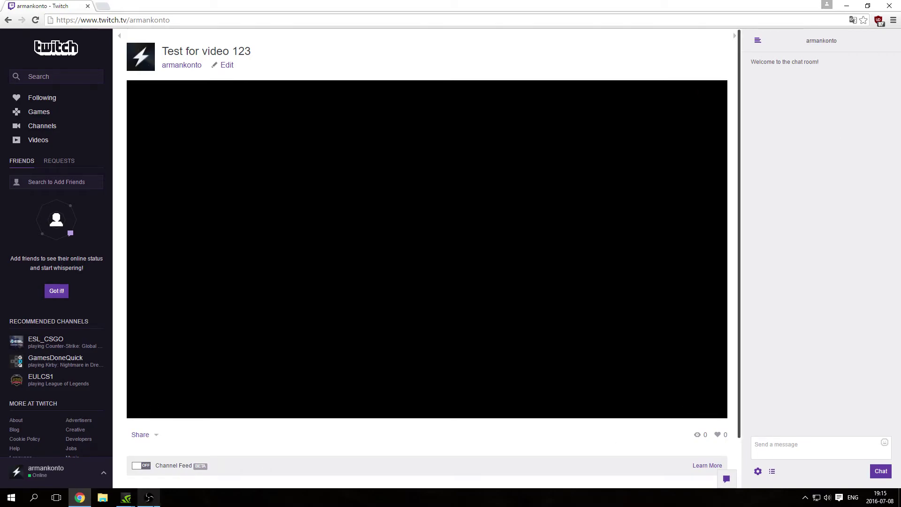
{"action": "left_click", "coordinate": [149, 497]}
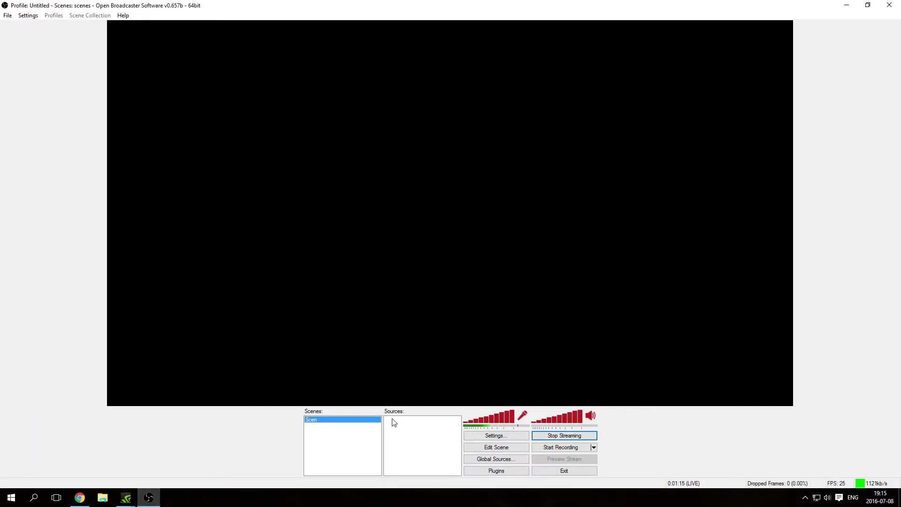
Begin adding a Game Capture source, then close its settings without adding it
{"action": "right_click", "coordinate": [409, 429]}
{"action": "mouse_move", "coordinate": [425, 431]}
{"action": "left_click", "coordinate": [481, 432]}
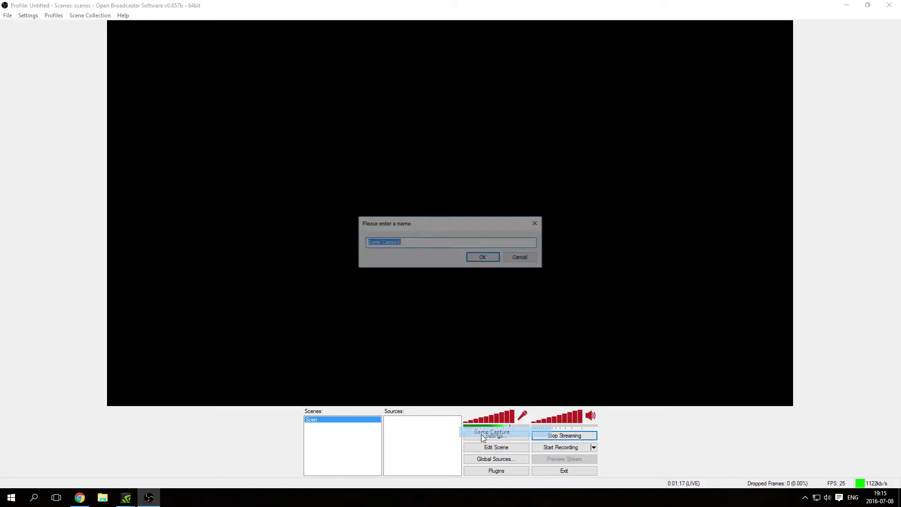
{"action": "left_click", "coordinate": [484, 257]}
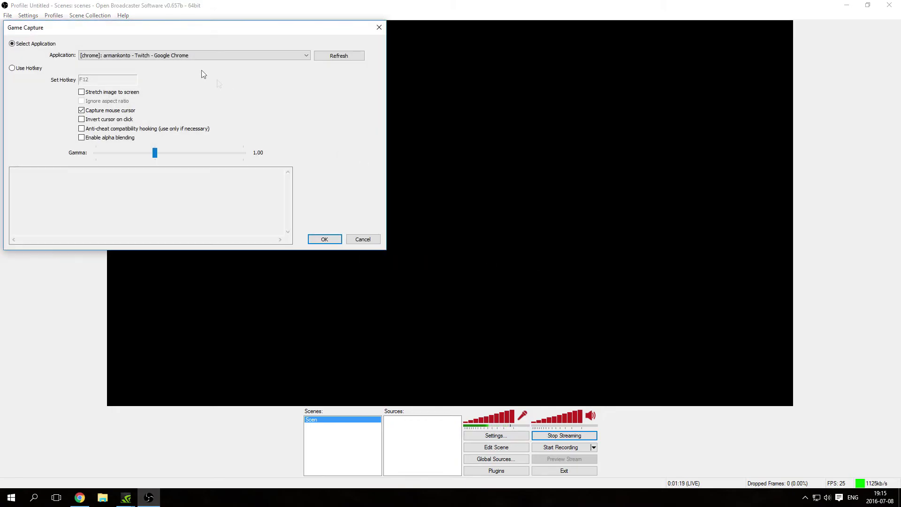
{"action": "left_click", "coordinate": [380, 27]}
Add a Game Capture source with the default name, targeting the Chrome Twitch window
{"action": "right_click", "coordinate": [426, 432]}
{"action": "mouse_move", "coordinate": [445, 440]}
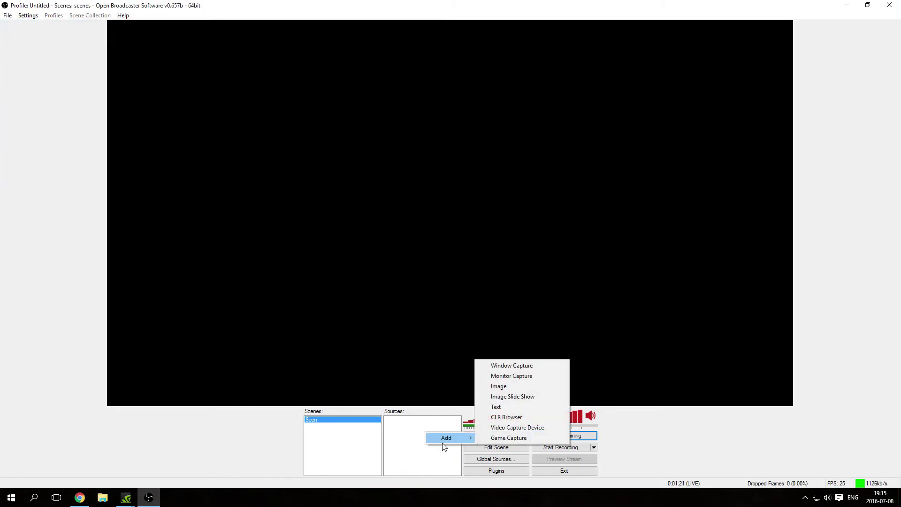
{"action": "left_click", "coordinate": [503, 439]}
{"action": "left_click", "coordinate": [481, 257]}
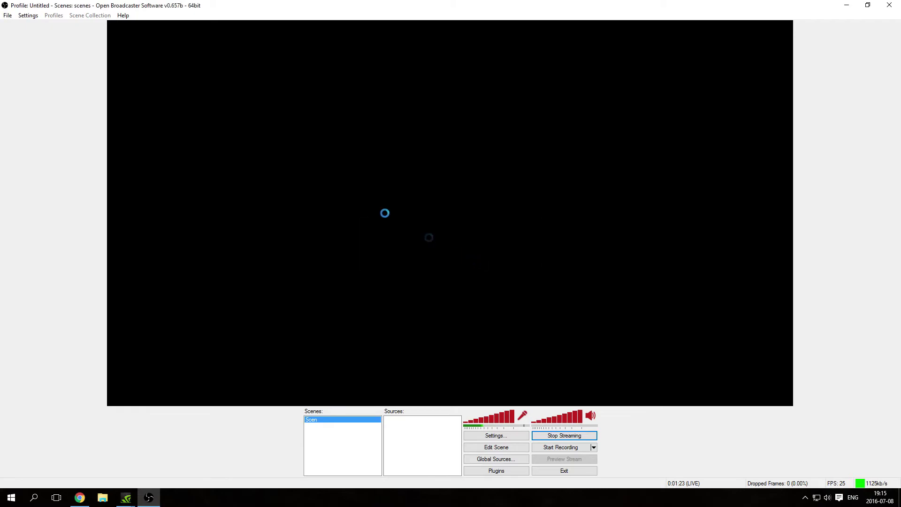
{"action": "left_click", "coordinate": [141, 56]}
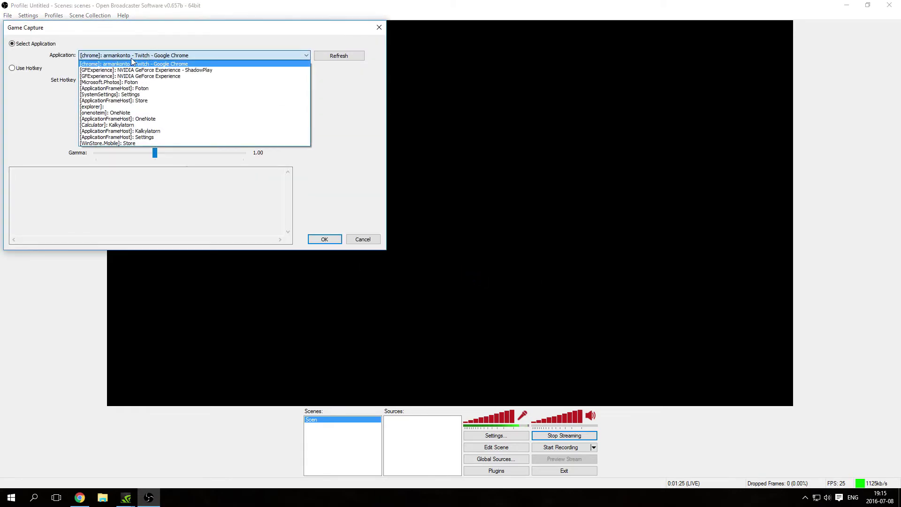
{"action": "left_click", "coordinate": [68, 59]}
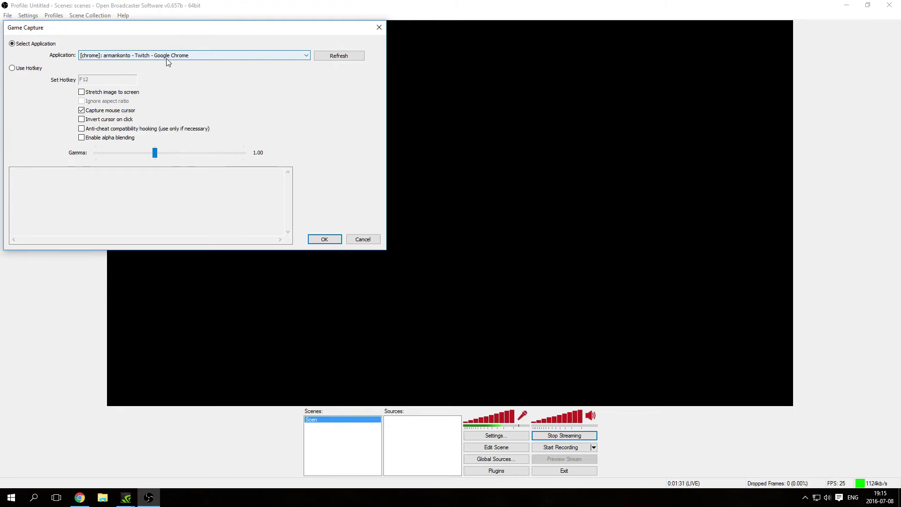
{"action": "left_click", "coordinate": [324, 239]}
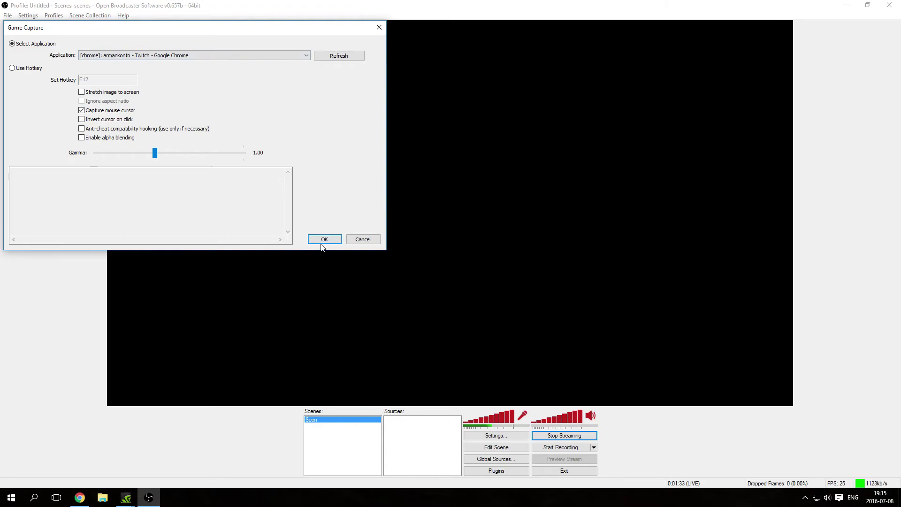